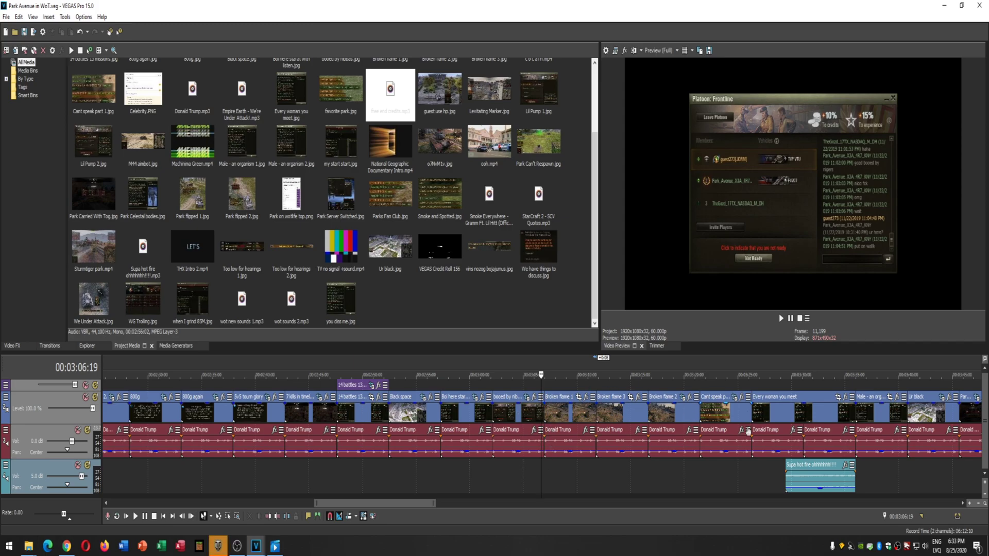
- Preview the montage, then pause the rendered Park Avenue in WoT video at 3:22
key("space")
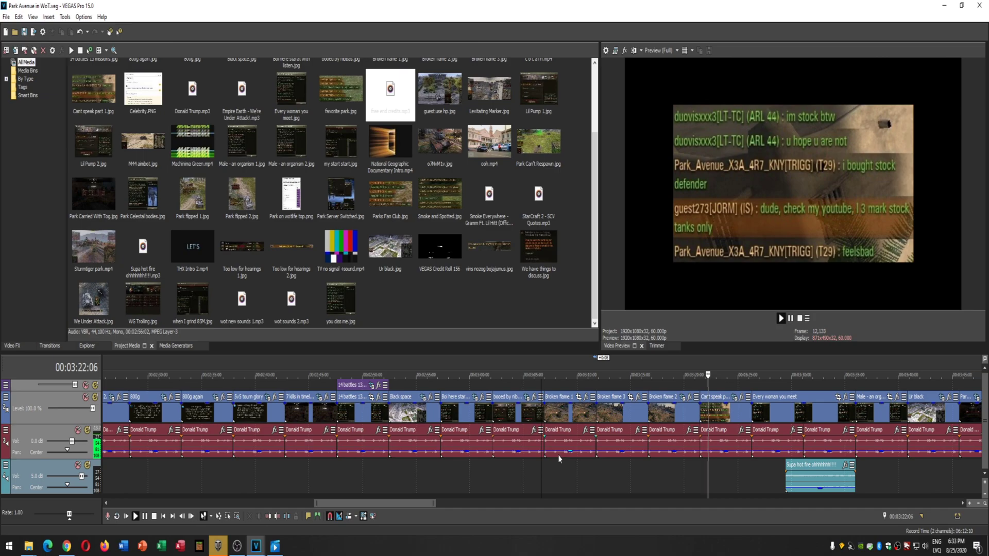
key("space")
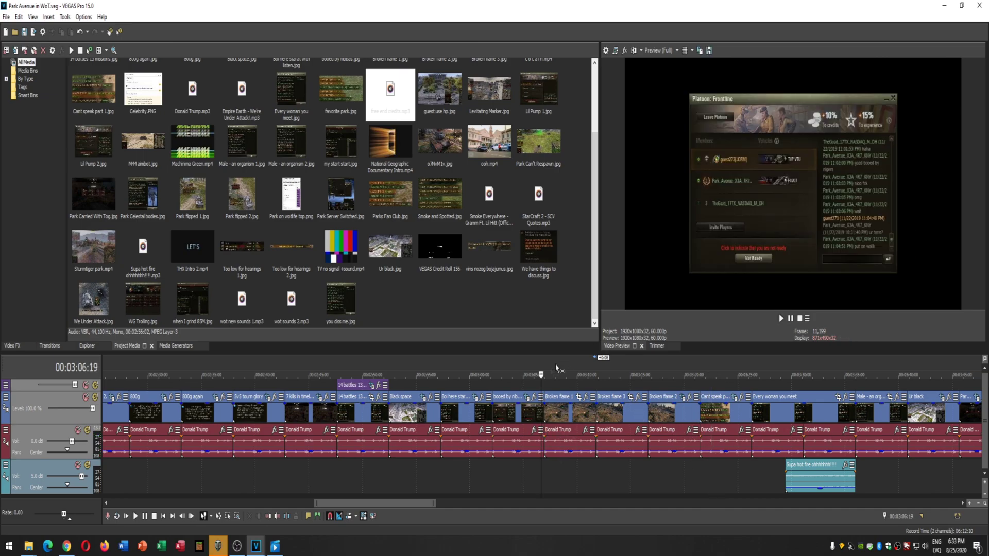
mouse_move(275, 546)
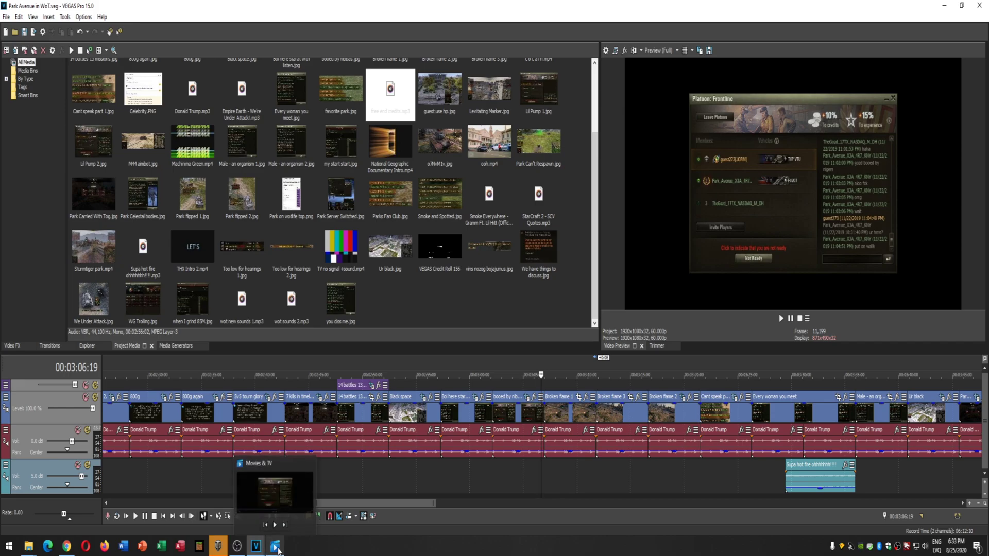
left_click(273, 497)
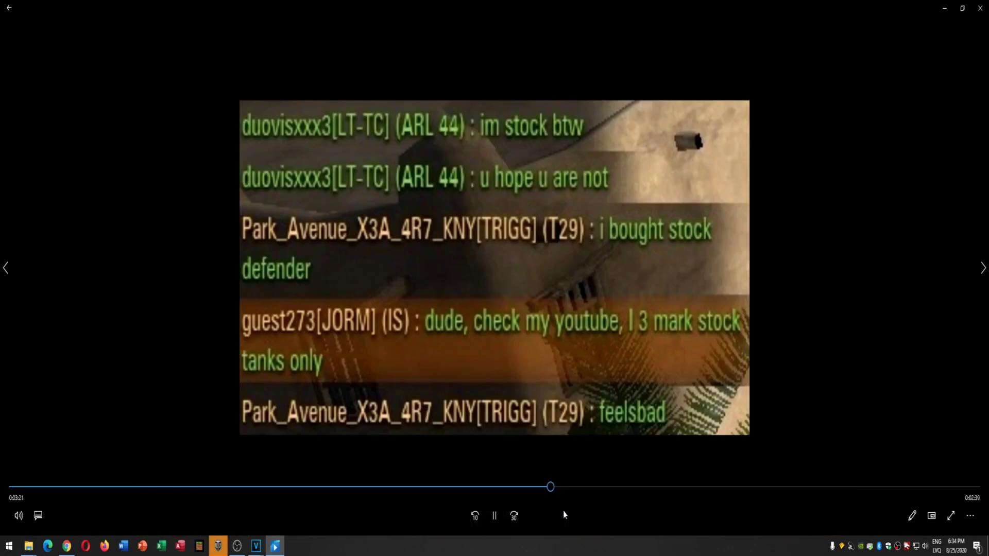
key("space")
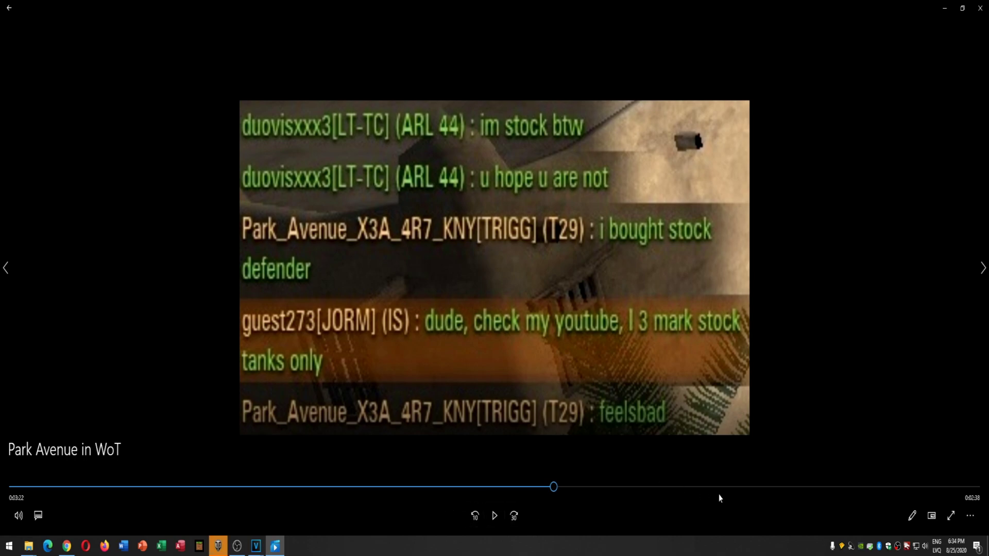
- Check the FIX.veg project and the FIX folder's files, then return to Park Avenue in WoT
mouse_move(256, 547)
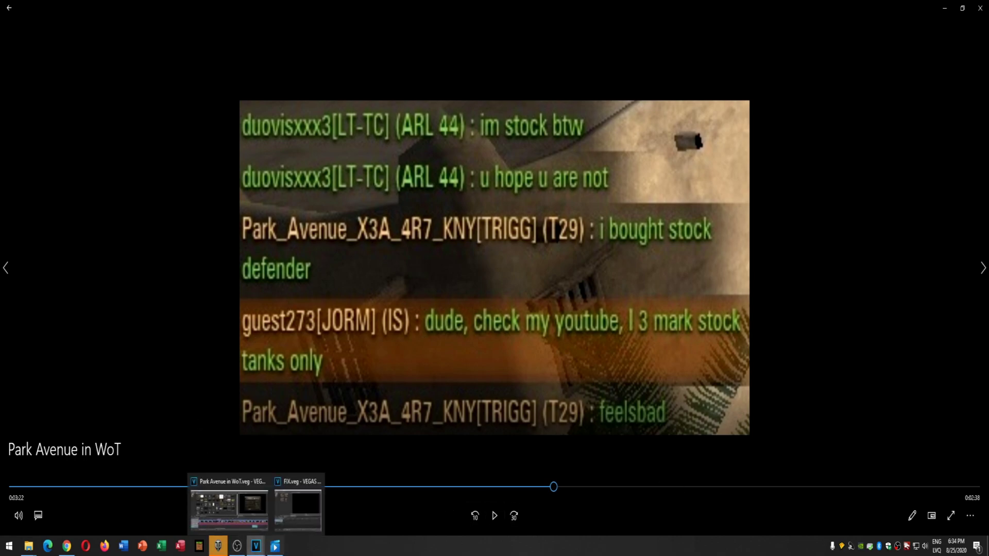
left_click(291, 499)
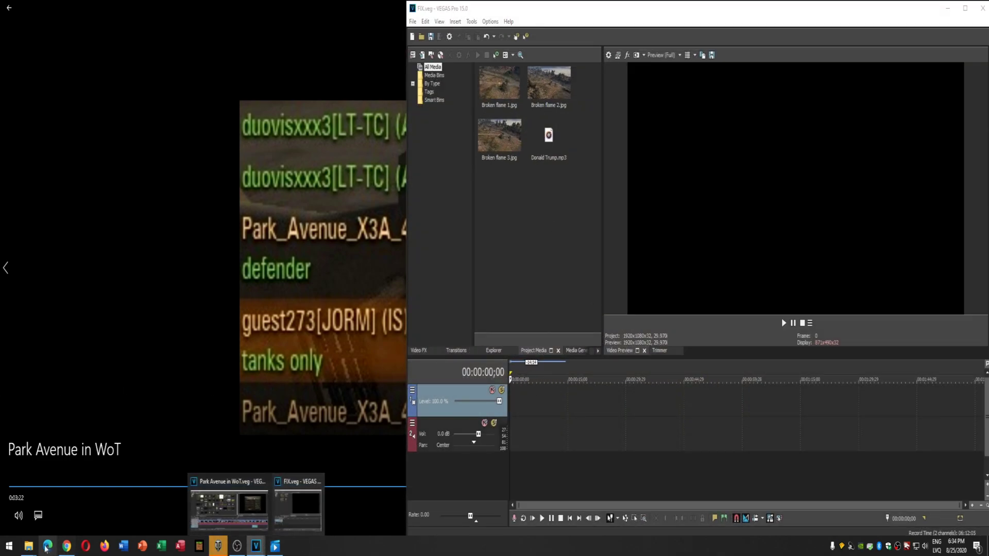
mouse_move(29, 547)
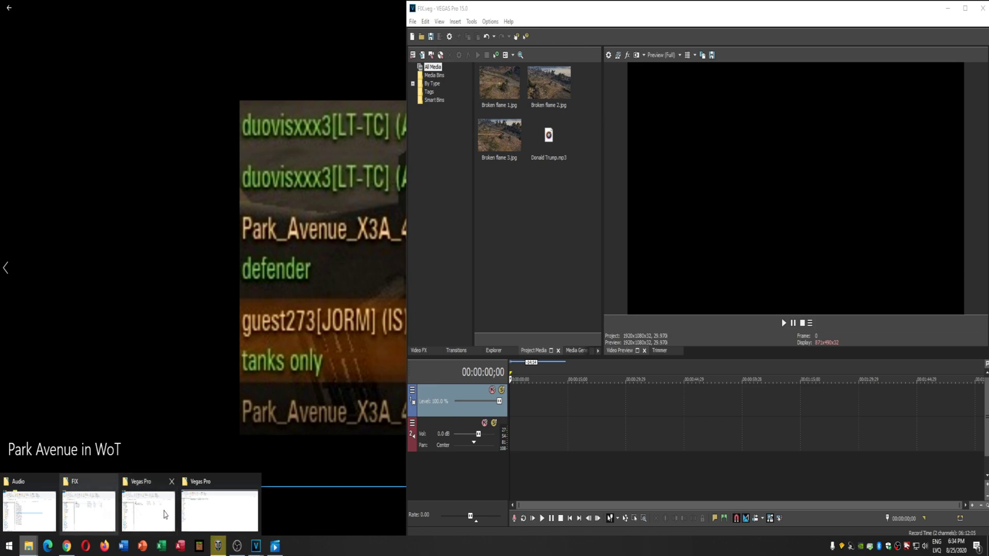
left_click(114, 528)
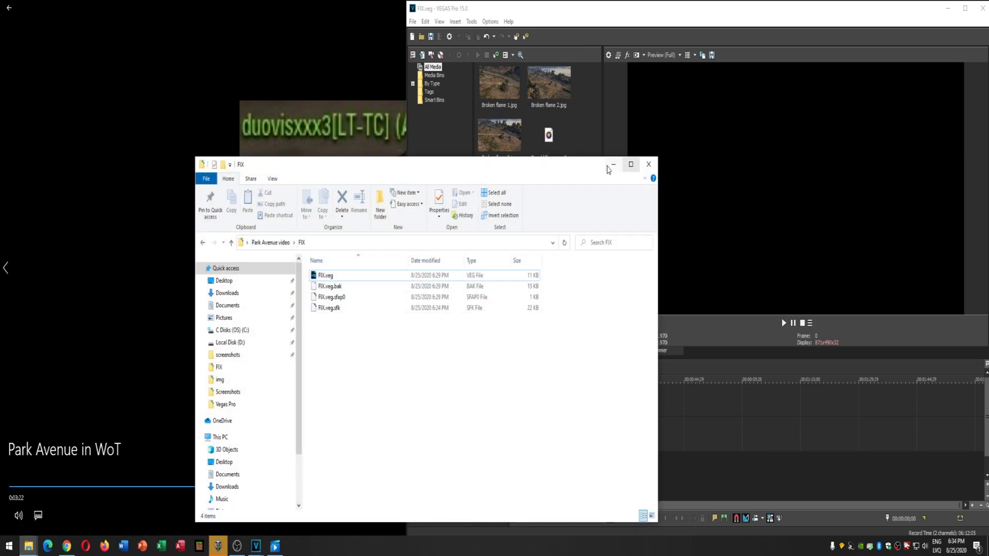
left_click(611, 168)
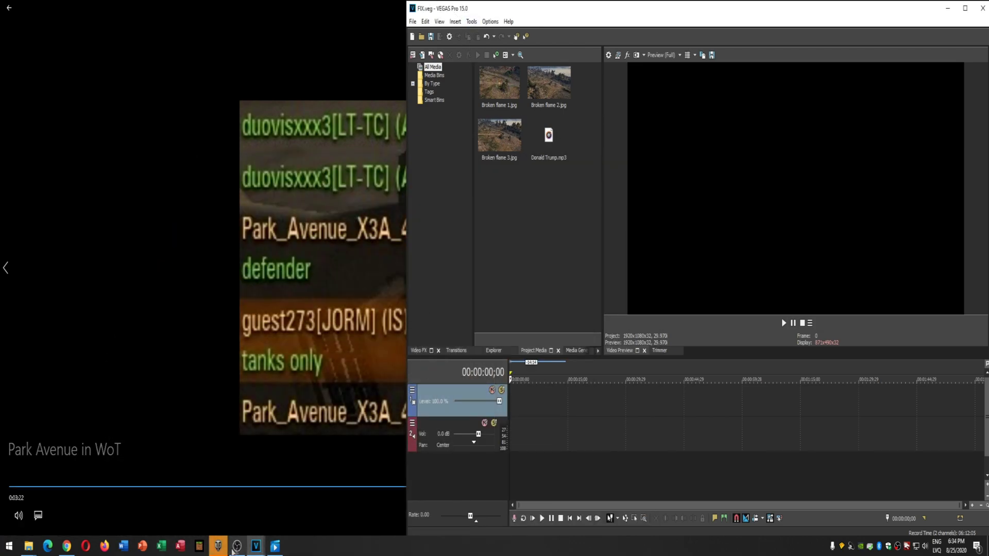
mouse_move(256, 546)
left_click(227, 504)
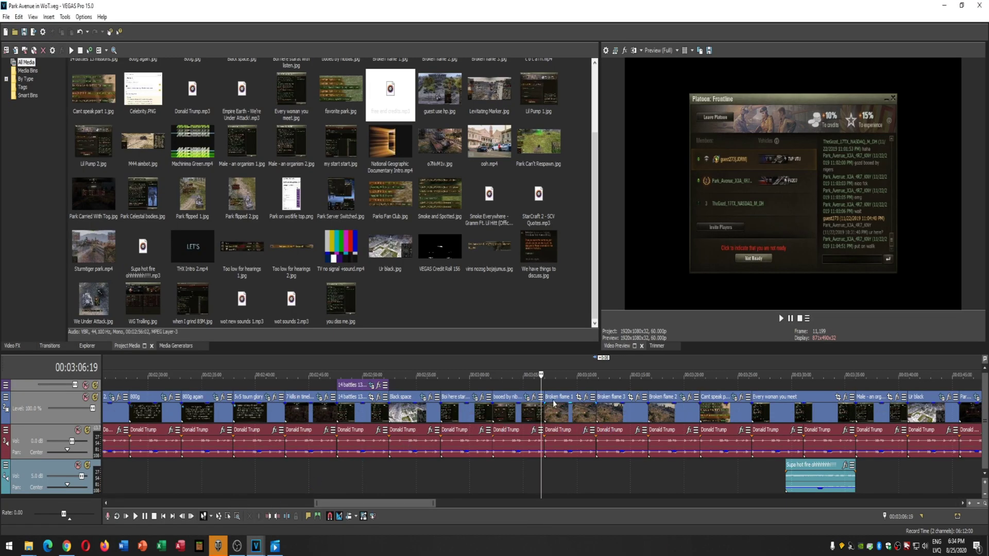
- Copy the Broken flame 1–3 clips from Park Avenue in WoT into FIX.veg
left_click(553, 433)
left_click(669, 432, "shift")
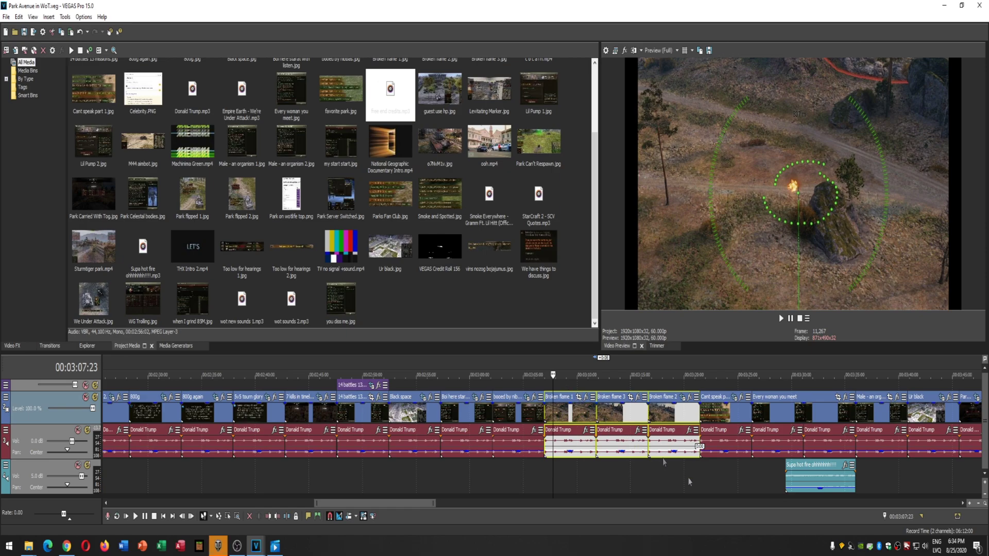
mouse_move(257, 546)
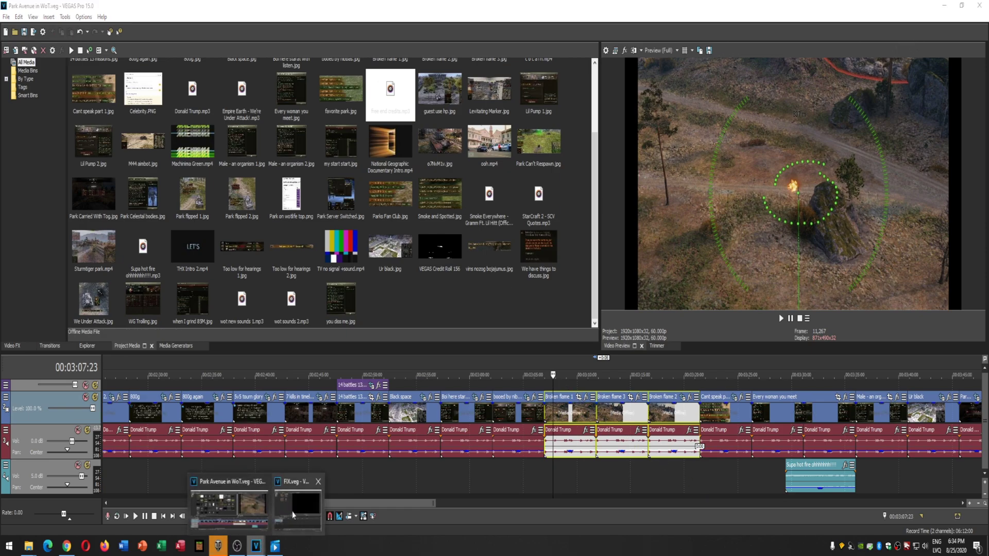
left_click(293, 515)
key("ctrl+v")
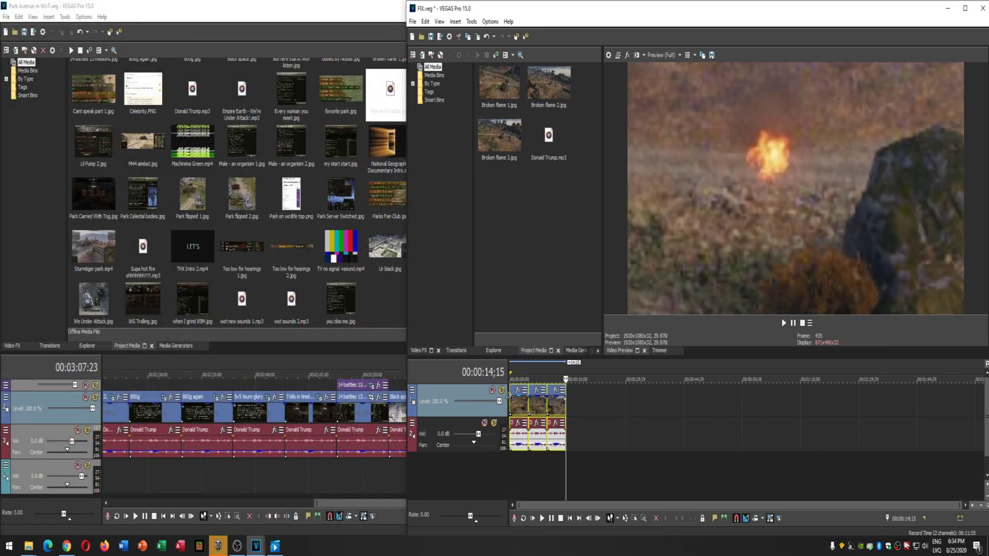
- Save and close FIX.veg, then put the playhead at the montage's end, 00:06:05:18
scroll(513, 408, "up", 3)
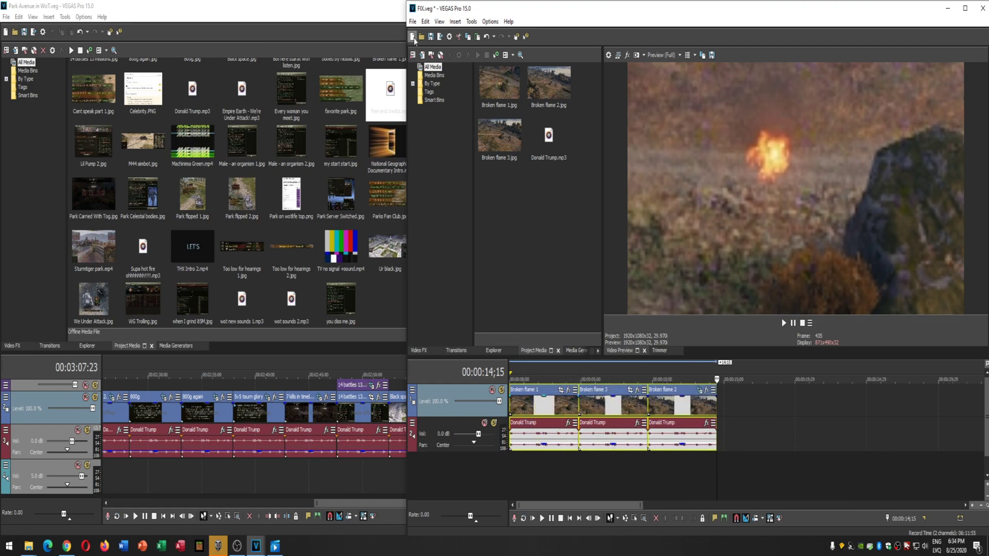
left_click(413, 21)
left_click(422, 73)
left_click(983, 8)
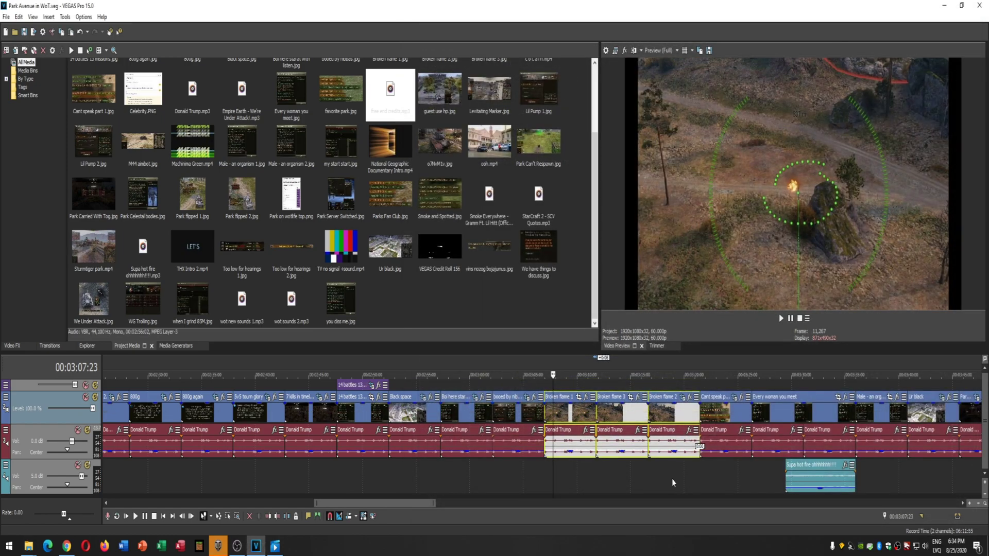
scroll(587, 424, "down", 6)
left_click(633, 413)
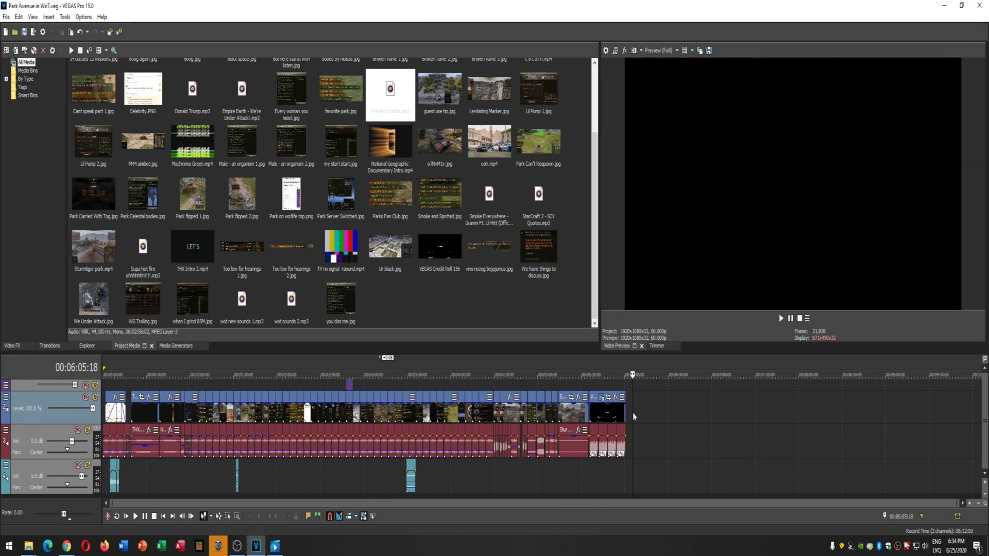
- Import FIX.veg as media and place it at the playhead after the credit roll
scroll(633, 413, "up", 3)
left_click(6, 17)
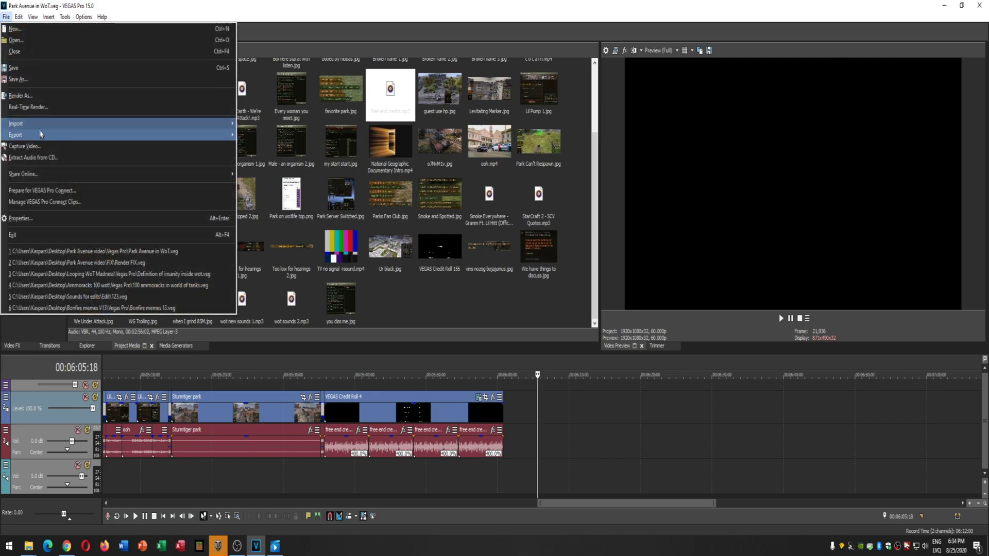
mouse_move(37, 128)
left_click(253, 123)
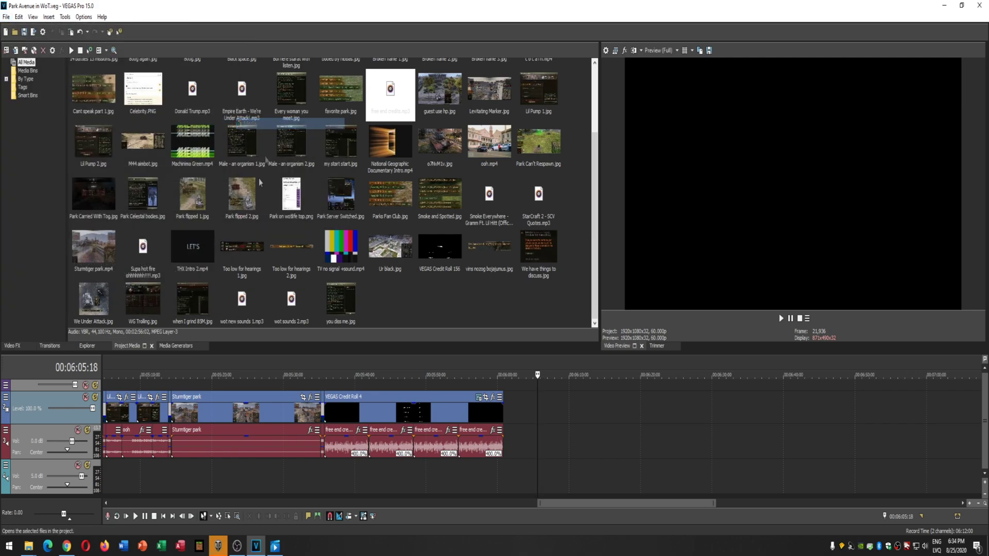
left_click(86, 97)
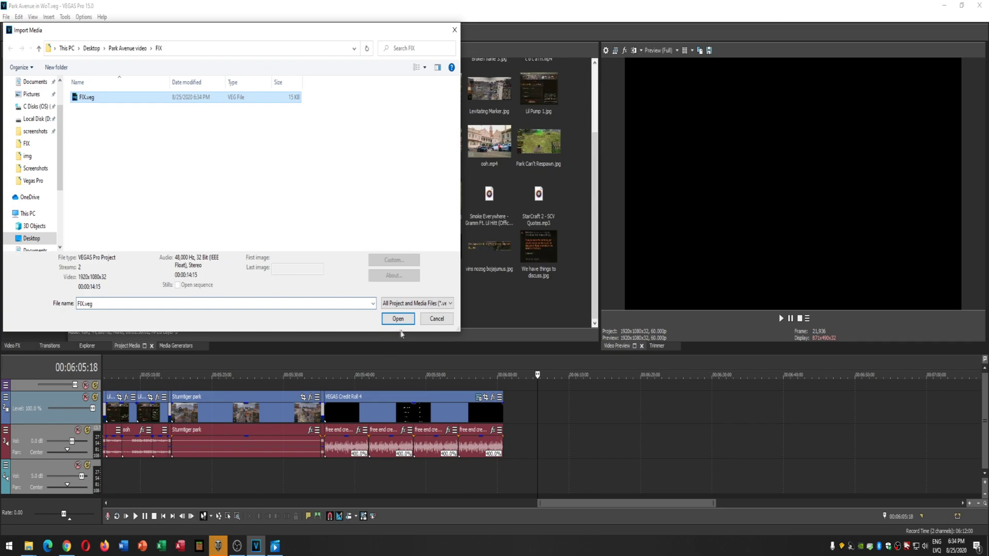
left_click(399, 311)
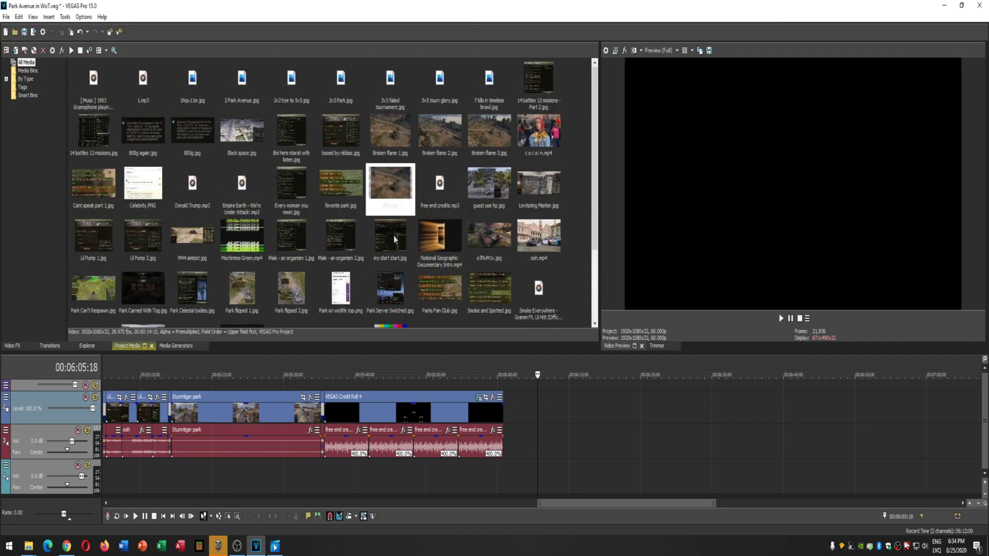
left_click_drag(390, 182, 546, 426)
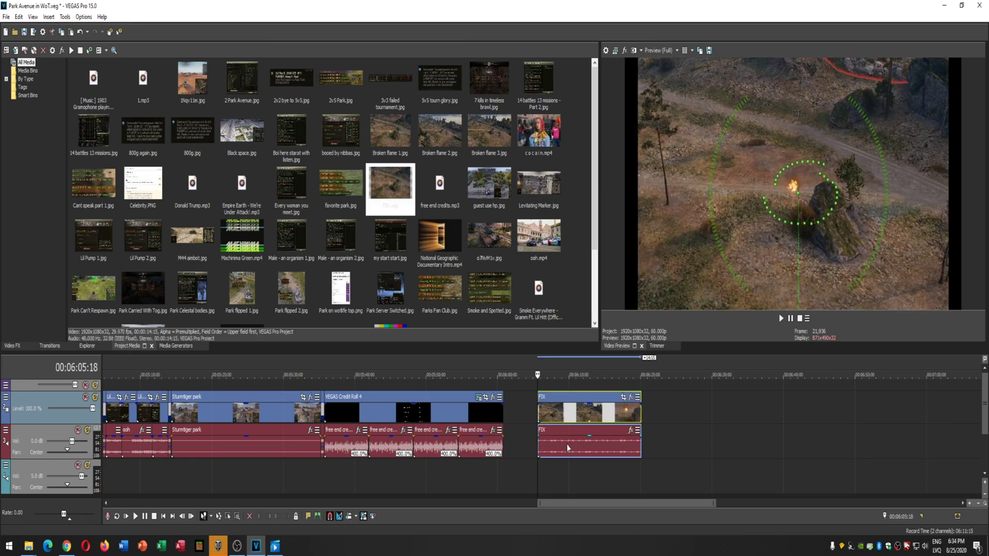
- Preview the FIX events, then swap the mid-timeline broken-flame clips for the FIX event
scroll(354, 394, "down", 3)
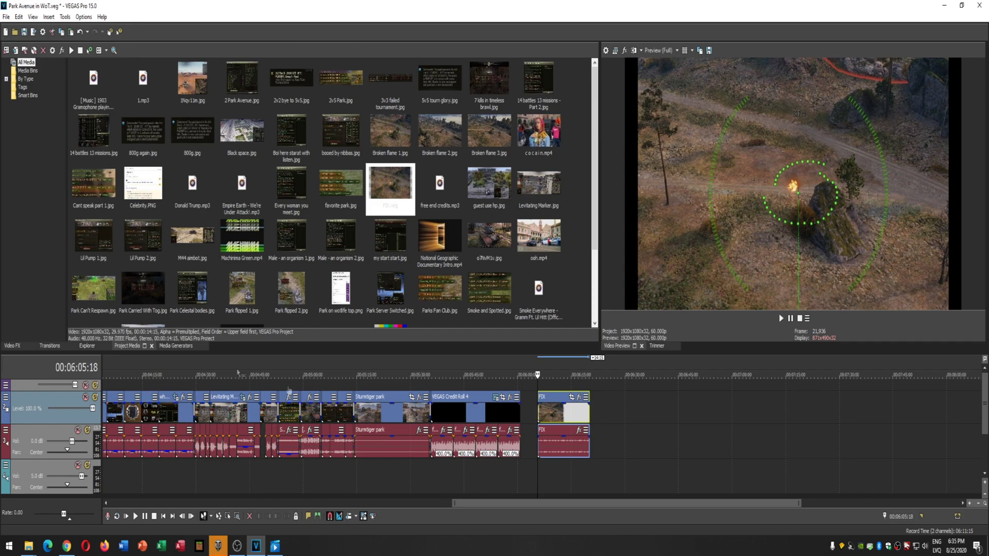
scroll(578, 482, "up", 4)
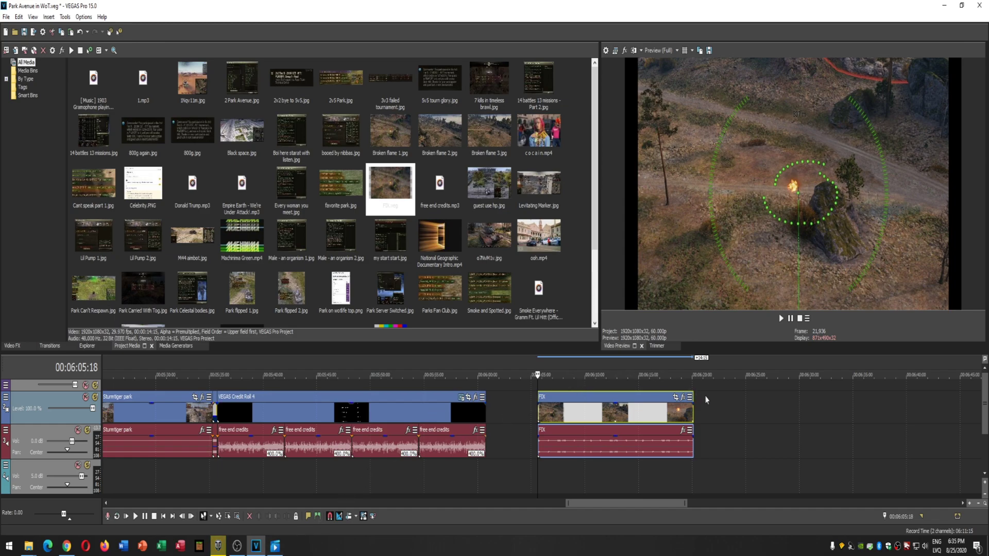
key("space")
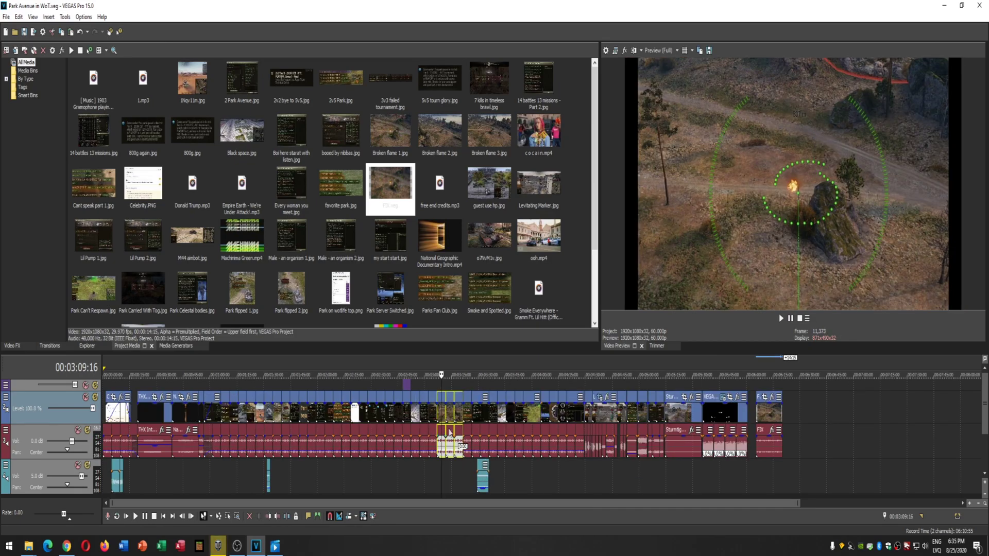
mouse_move(443, 412)
left_mouse_down()
mouse_move(819, 416)
mouse_move(453, 416)
left_mouse_up()
left_click(767, 414)
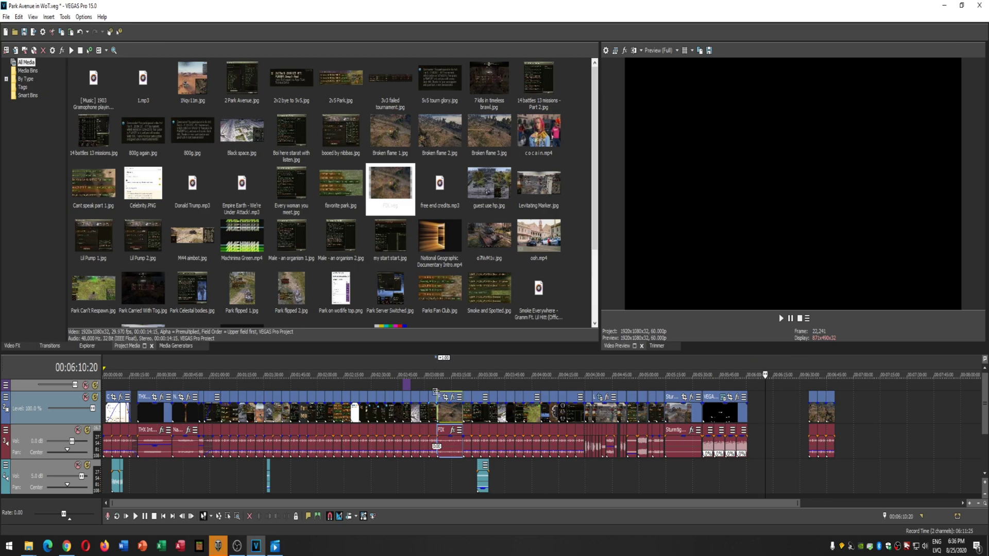
- Save the Park Avenue in WoT project
left_click(6, 17)
left_click(21, 65)
left_click(275, 546)
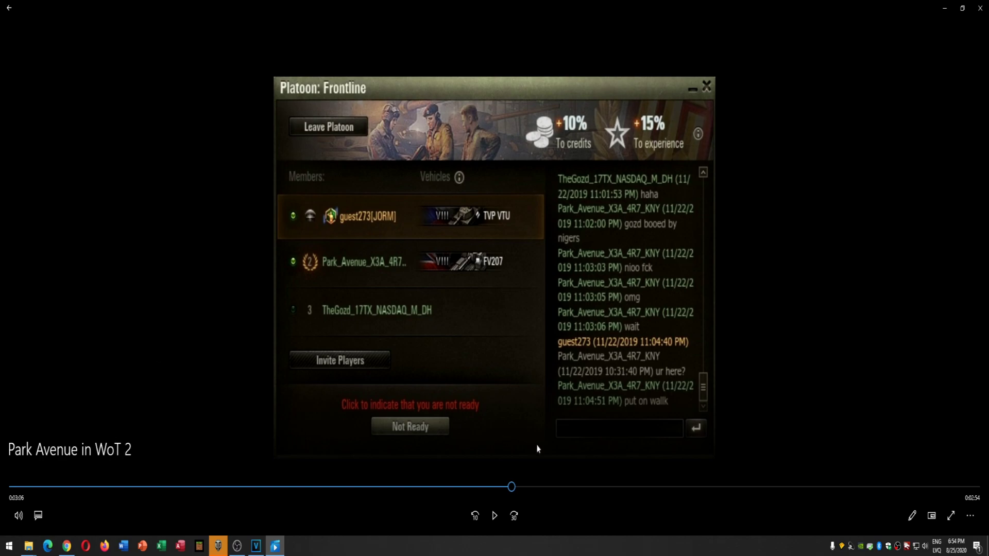
- Play the rendered Park Avenue in WoT 2 video, pause at the 3:22 chat screen, and return to VEGAS
left_click(494, 518)
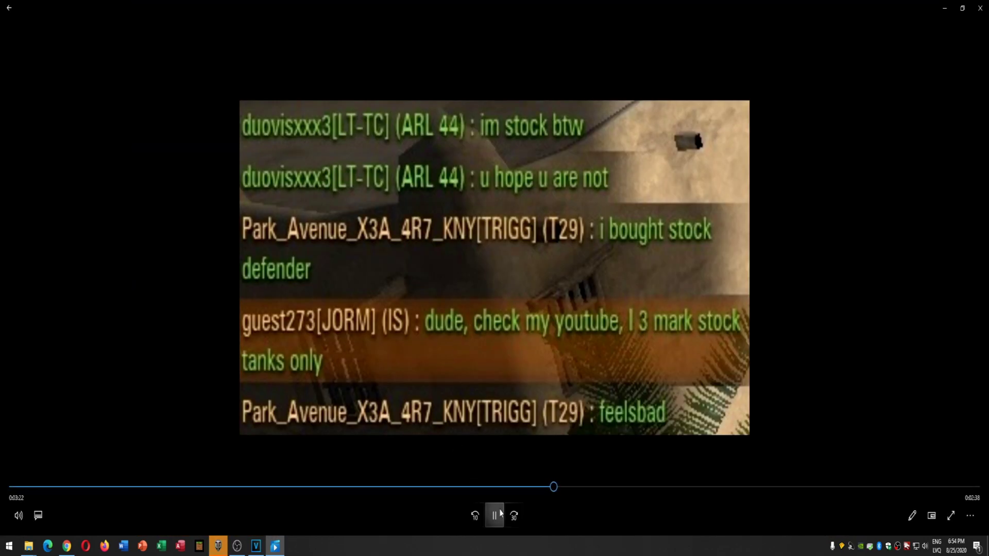
left_click(495, 516)
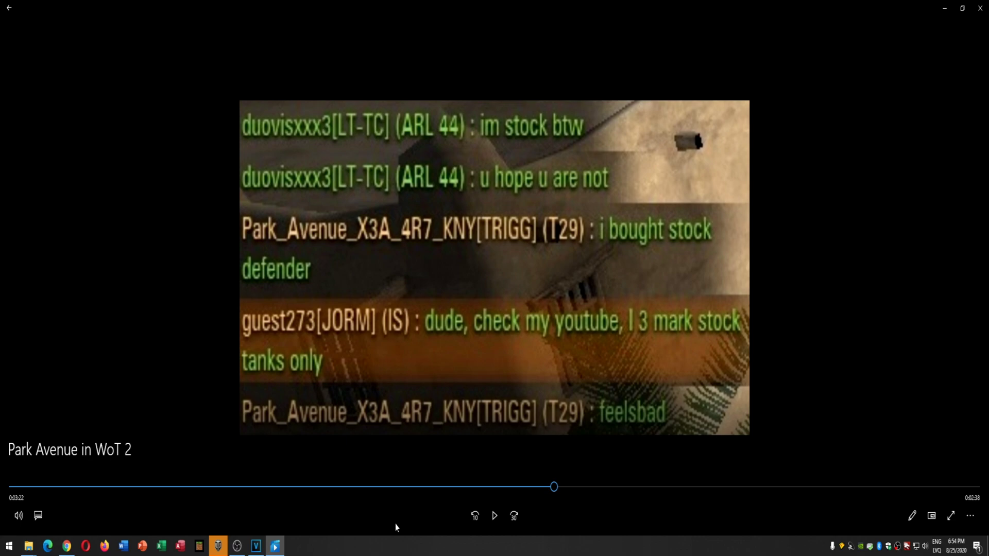
left_click(275, 546)
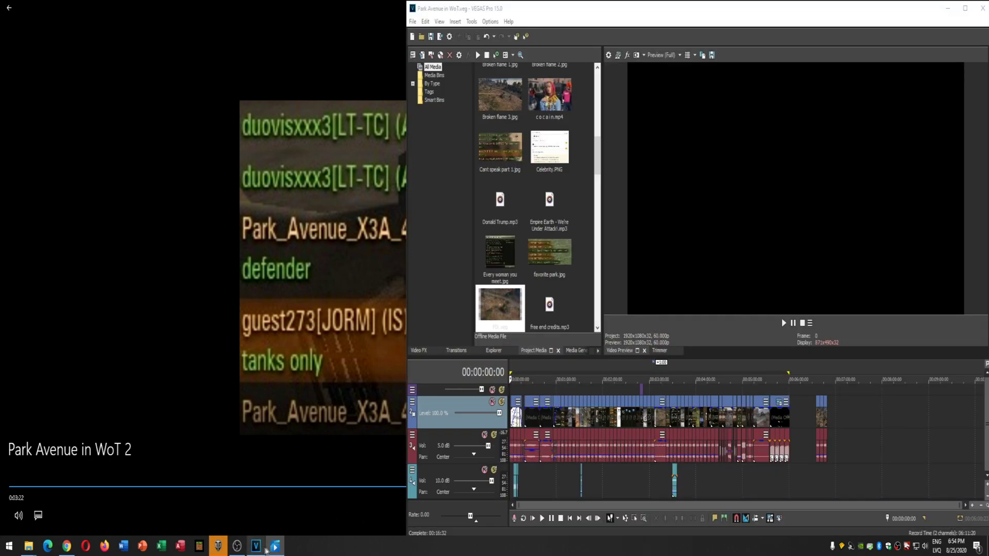
- Open Preferences on the Video tab, leaving GPU acceleration of video processing set to Off
left_click(490, 23)
left_click(526, 355)
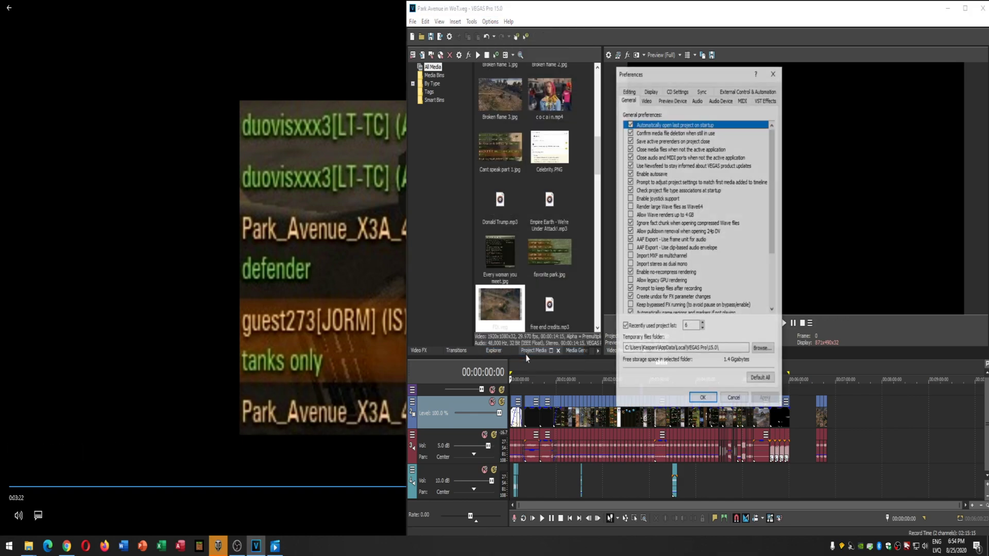
left_click(648, 101)
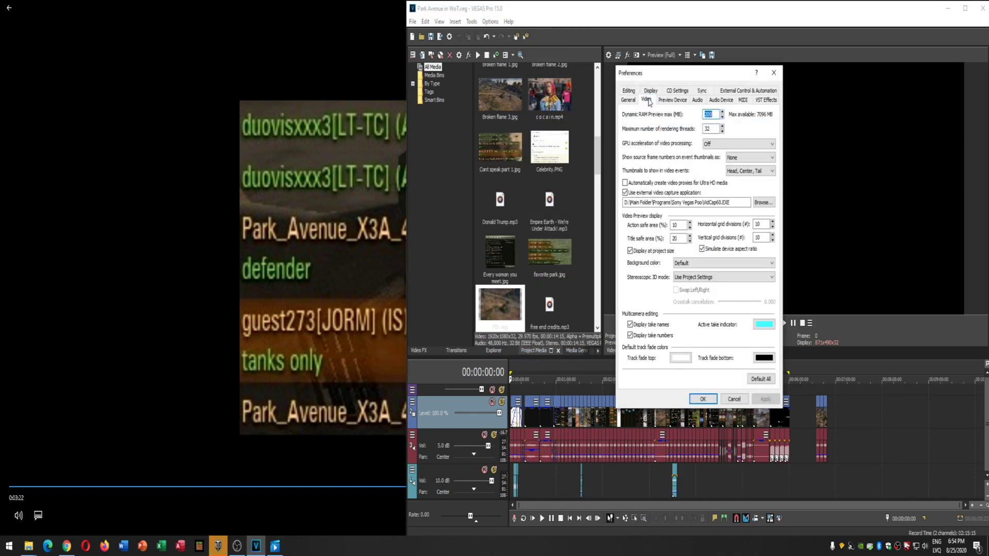
left_click(723, 148)
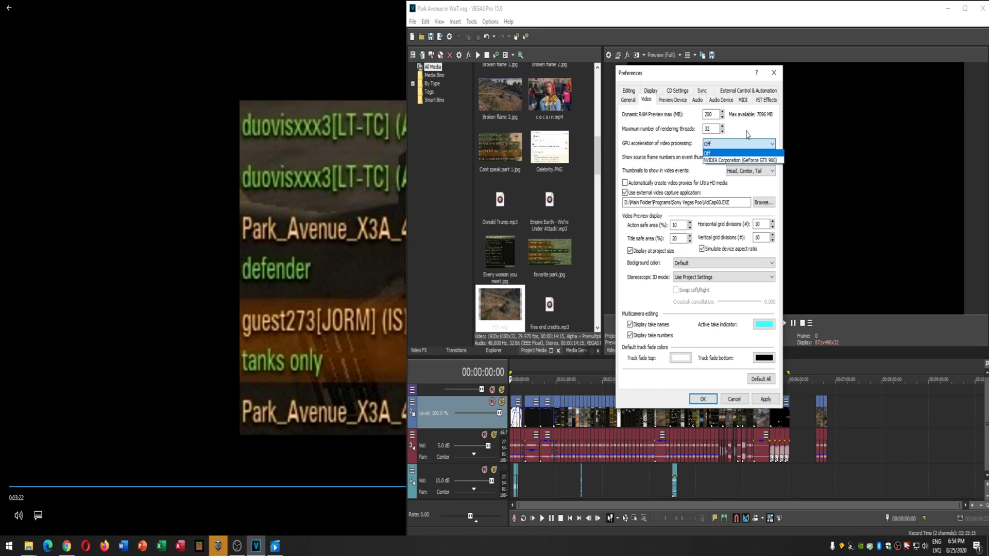
left_click(707, 153)
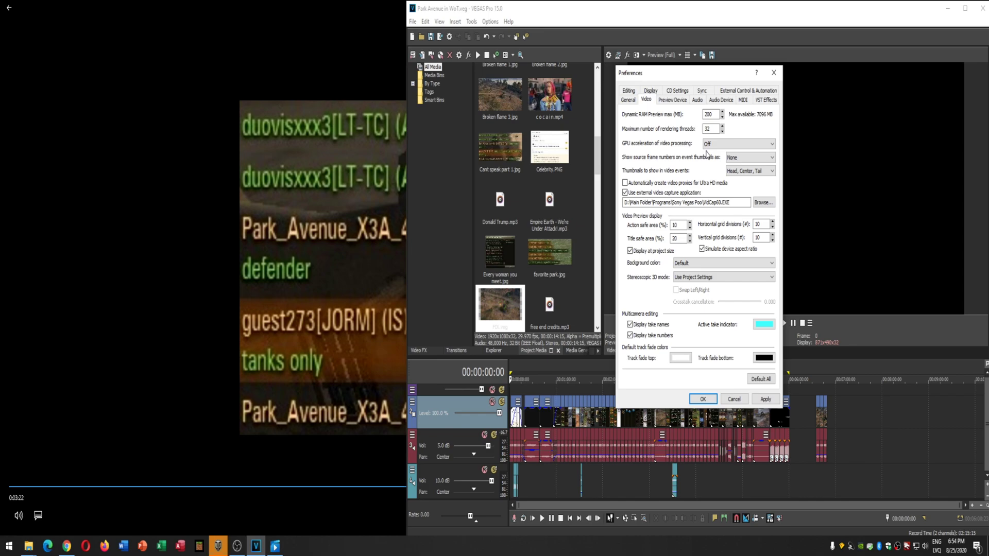